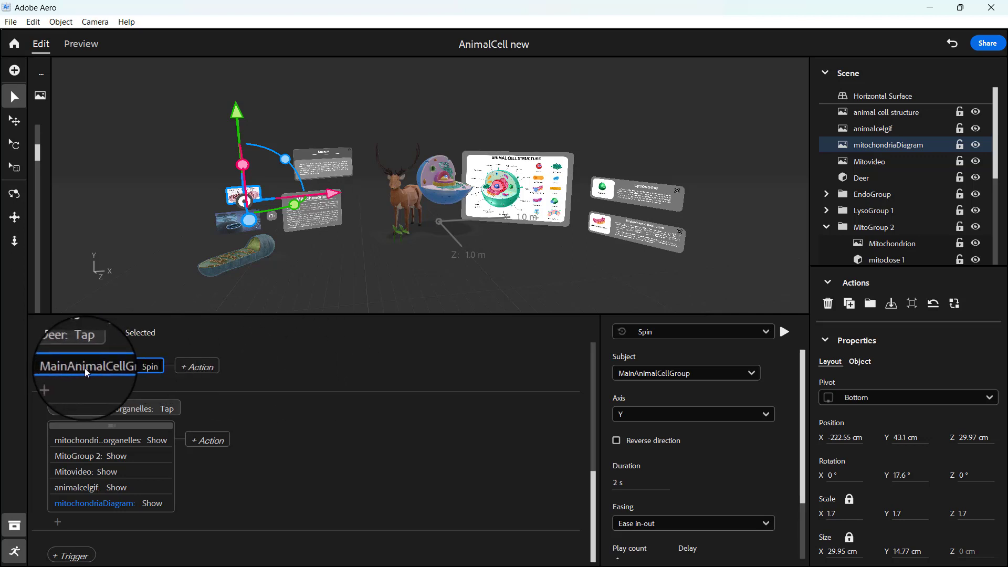
- Add a Show action to the Deer tap trigger and place it above the MainAnimalCellGroup Spin action
left_click(58, 383)
left_click(97, 254)
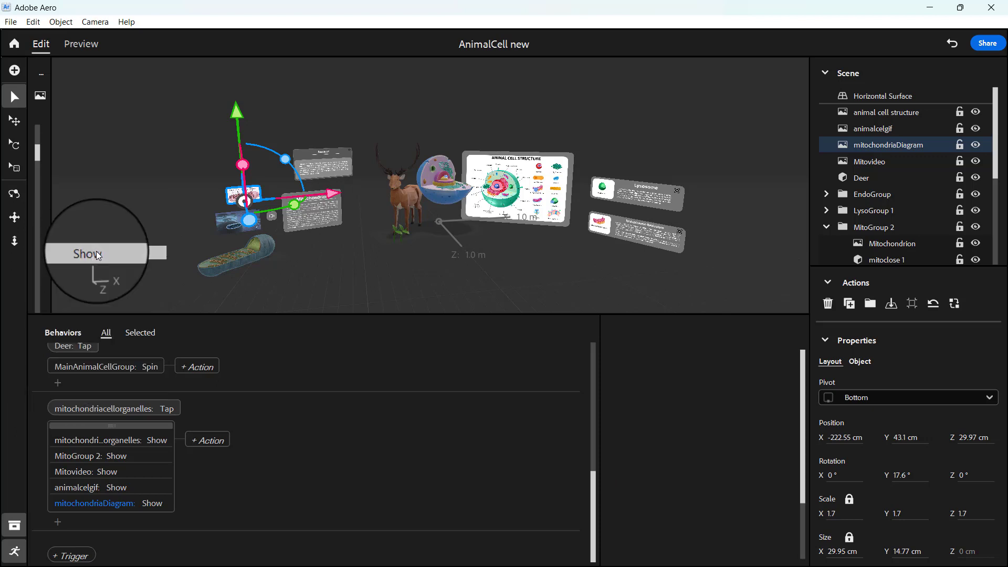
left_click(97, 254)
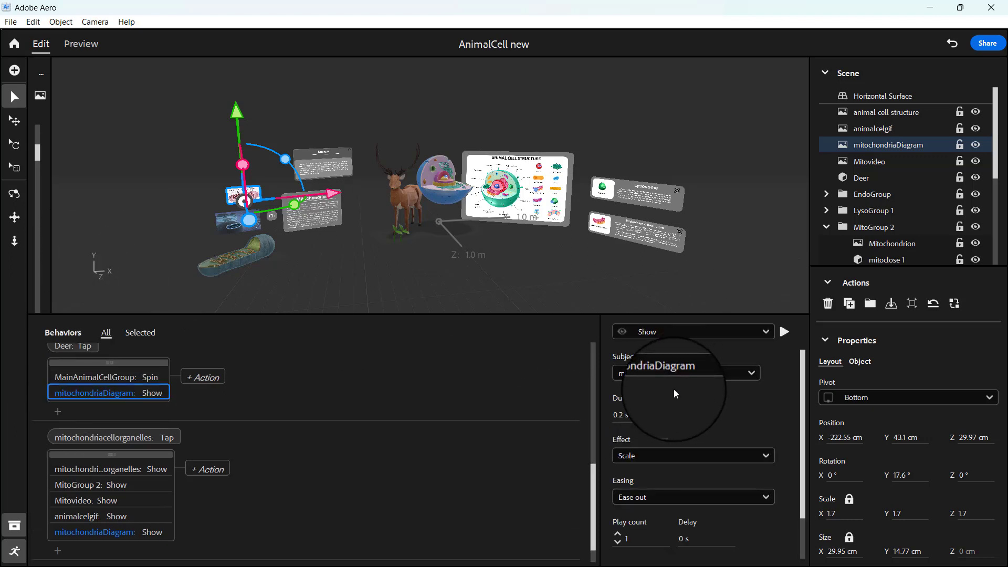
left_click_drag(125, 393, 124, 375)
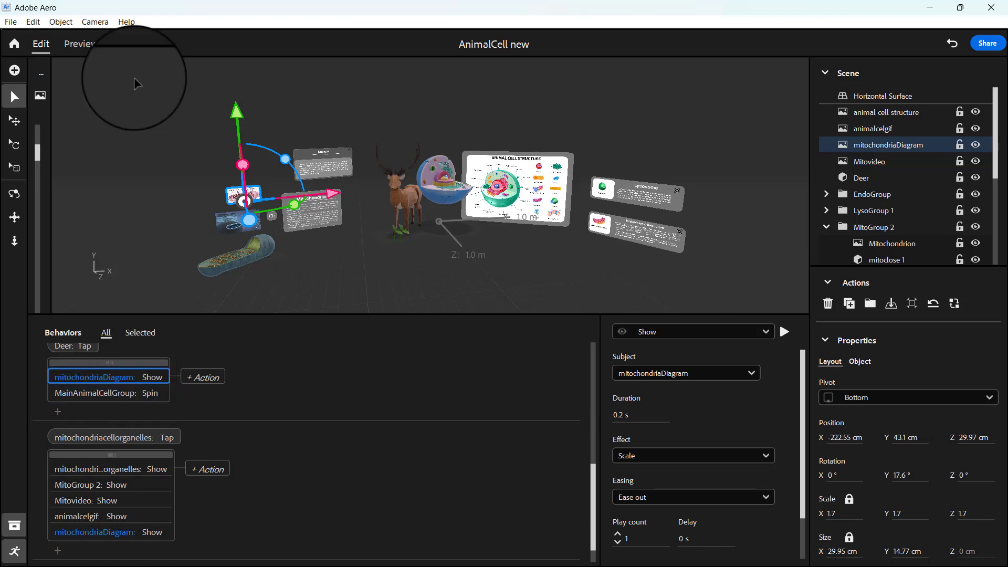
- Preview the scene to check the deer's tap behavior, and return to editing
left_click(91, 44)
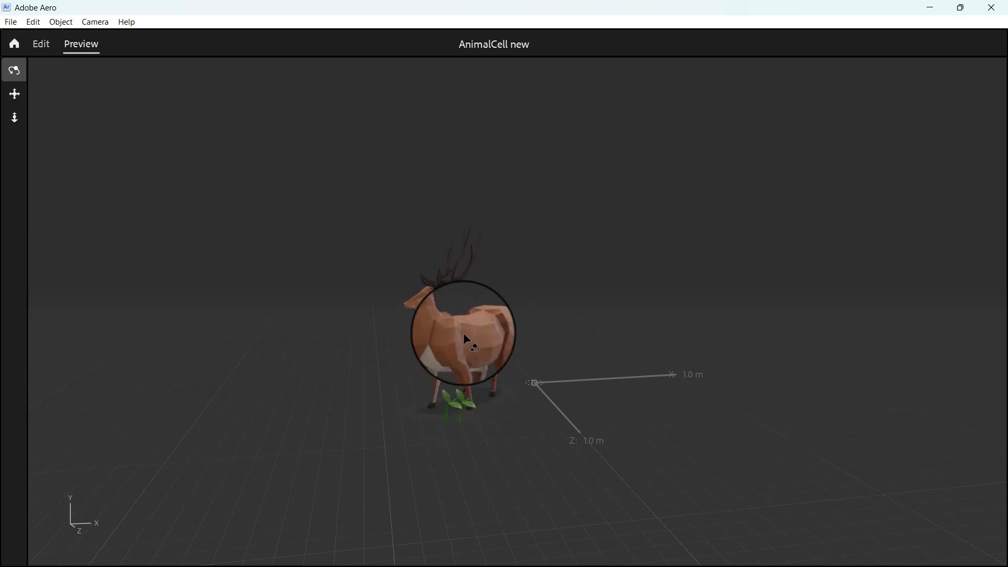
left_click(42, 44)
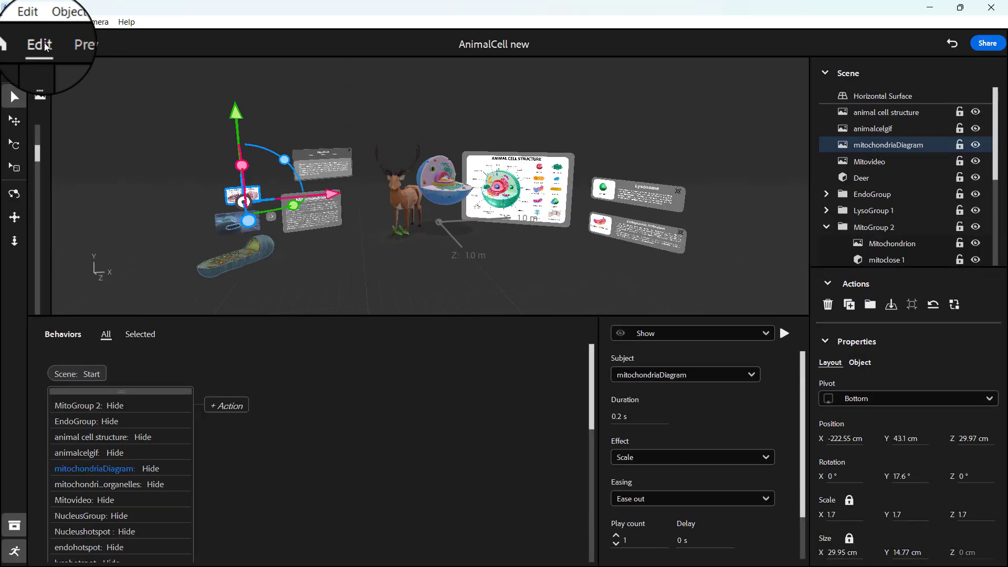
- Set the subject of the Deer tap trigger's Show action to MainAnimalCellGroup
scroll(288, 518, "down", 10)
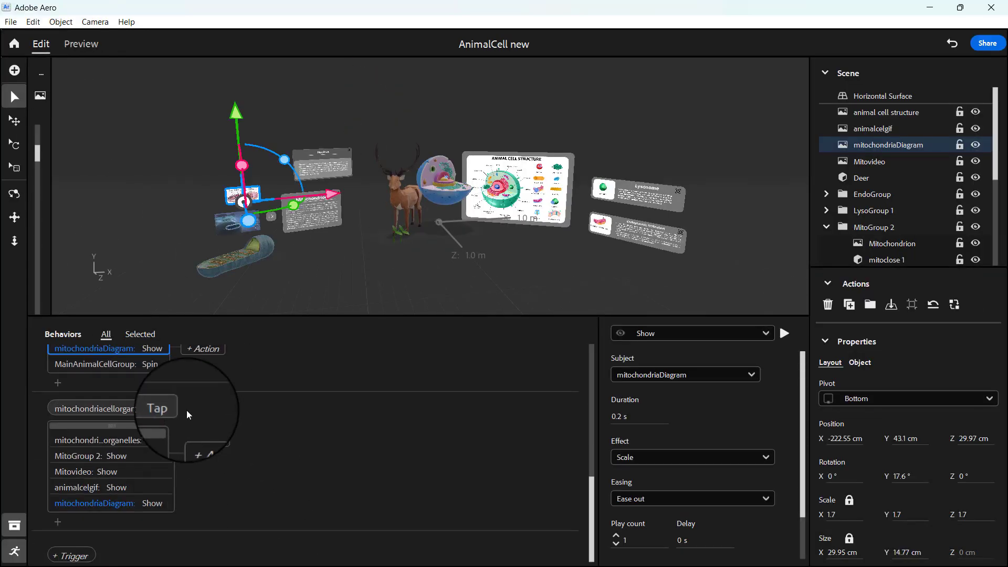
scroll(235, 395, "up", 10)
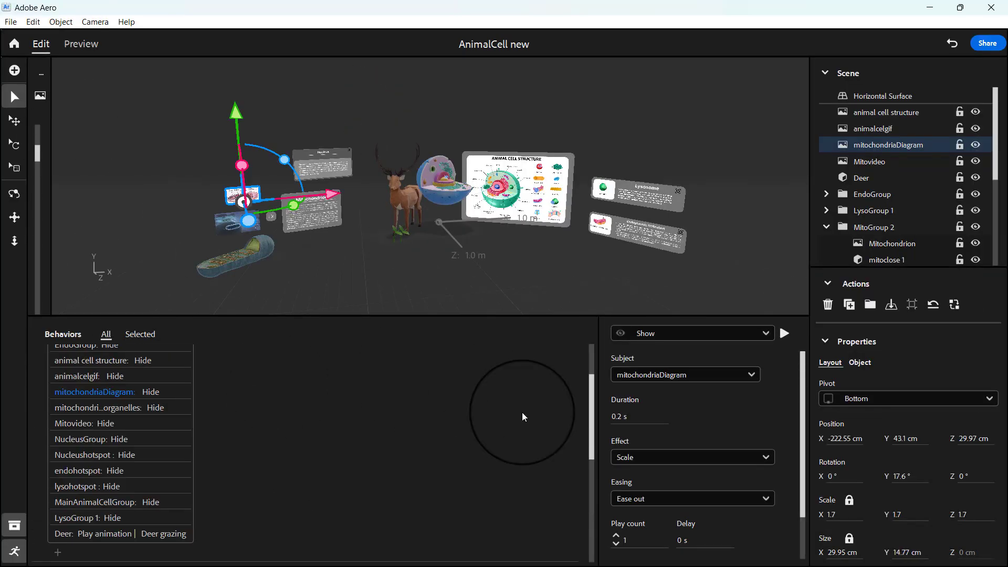
left_click_drag(593, 418, 604, 498)
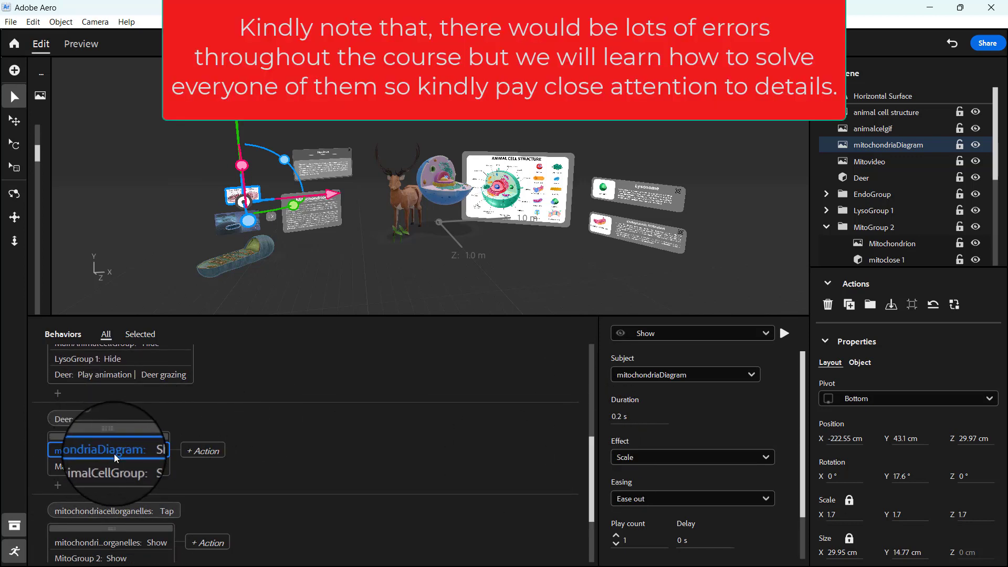
left_click(441, 192)
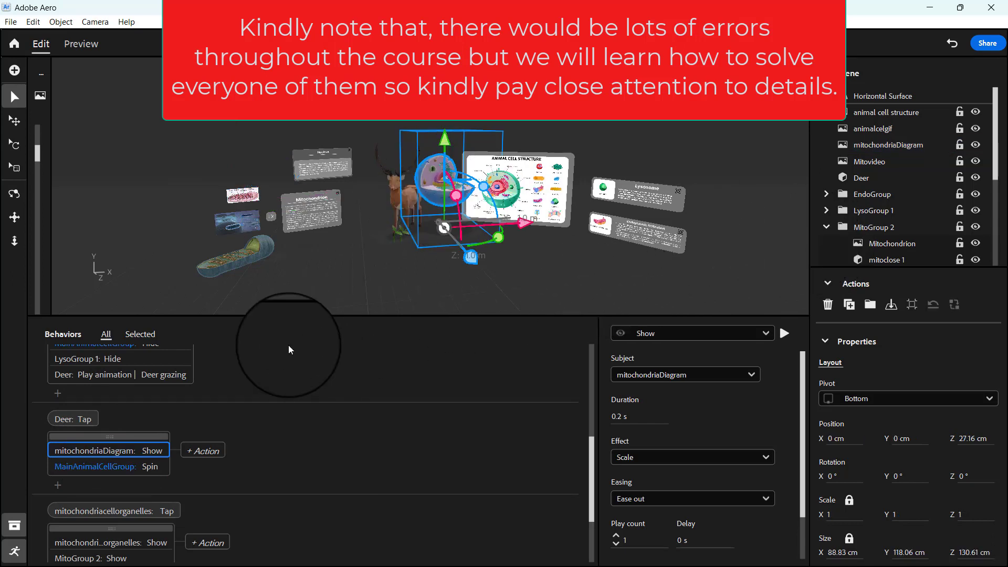
left_click(657, 378)
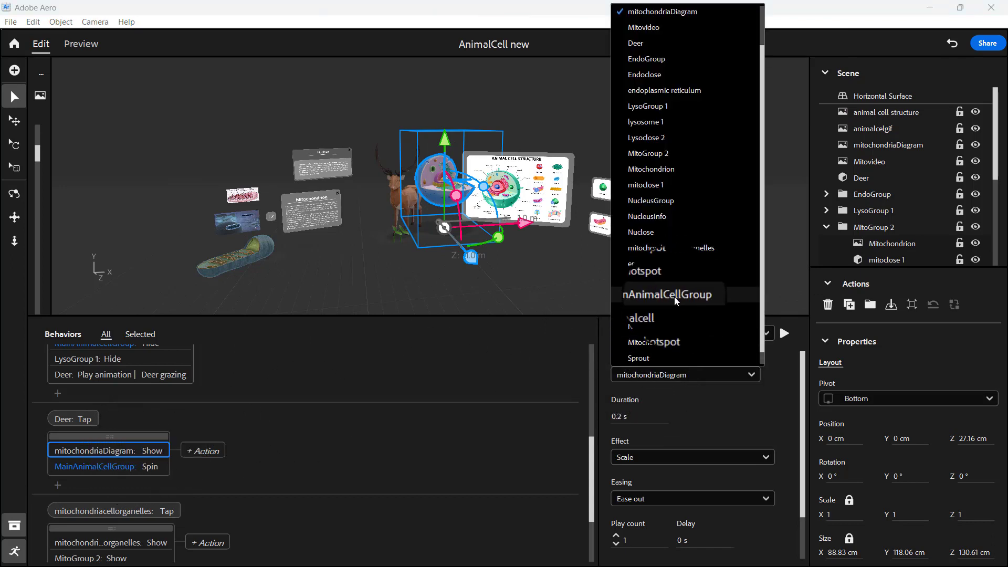
left_click(675, 297)
left_click(388, 376)
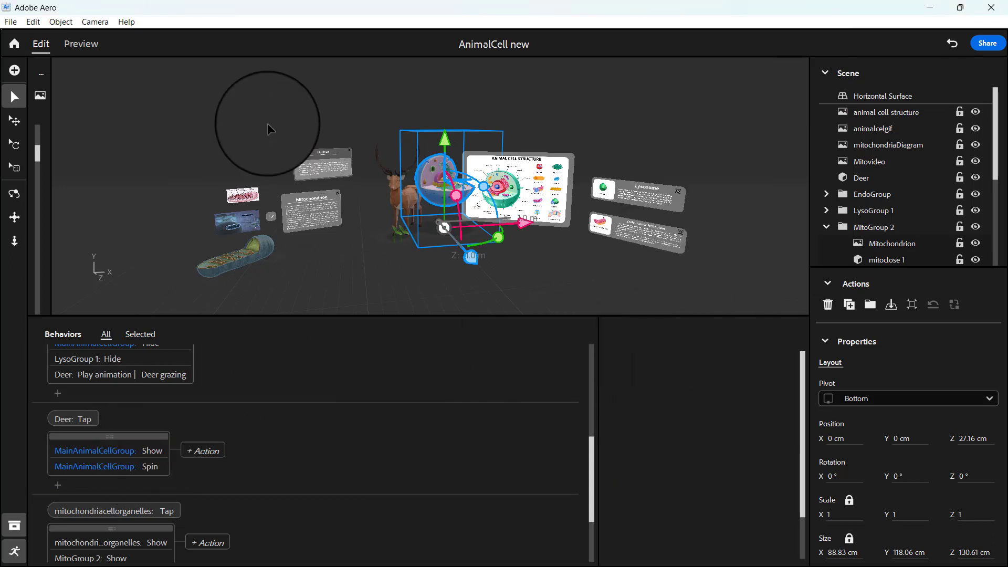
- Preview the scene, trigger the deer's tap actions and view the animal cell from another angle before returning to editing
left_click(84, 45)
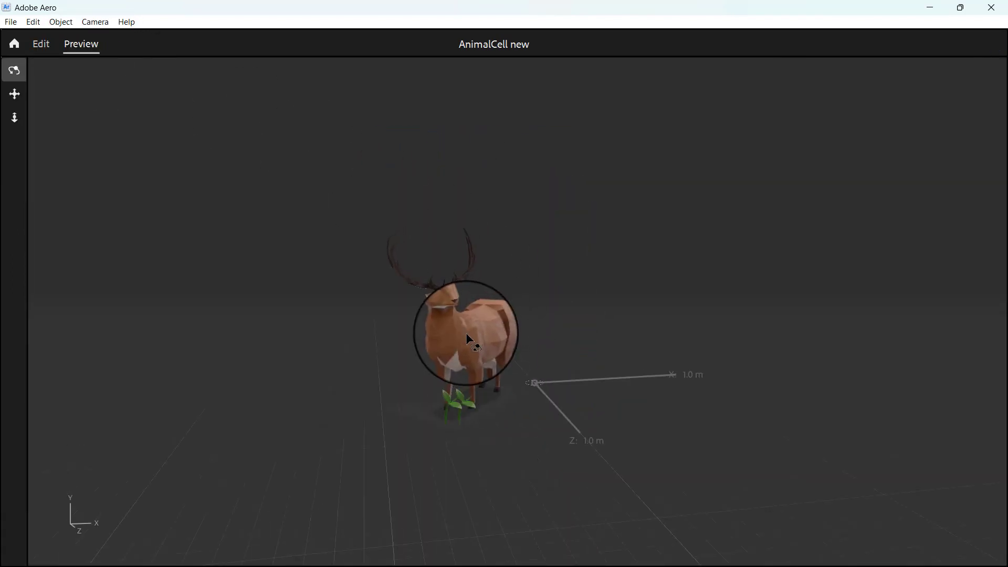
left_click(477, 330)
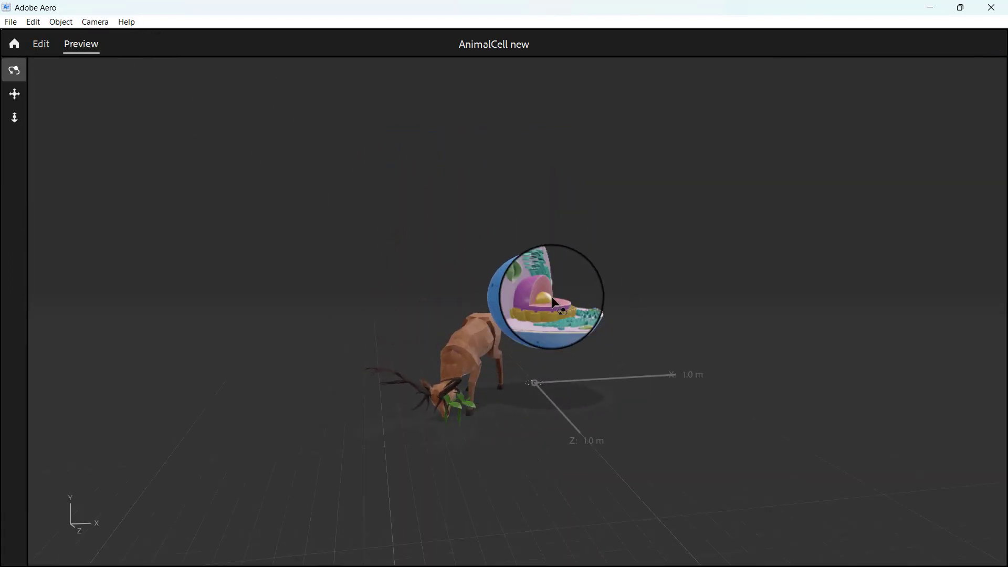
left_click_drag(555, 304, 585, 407)
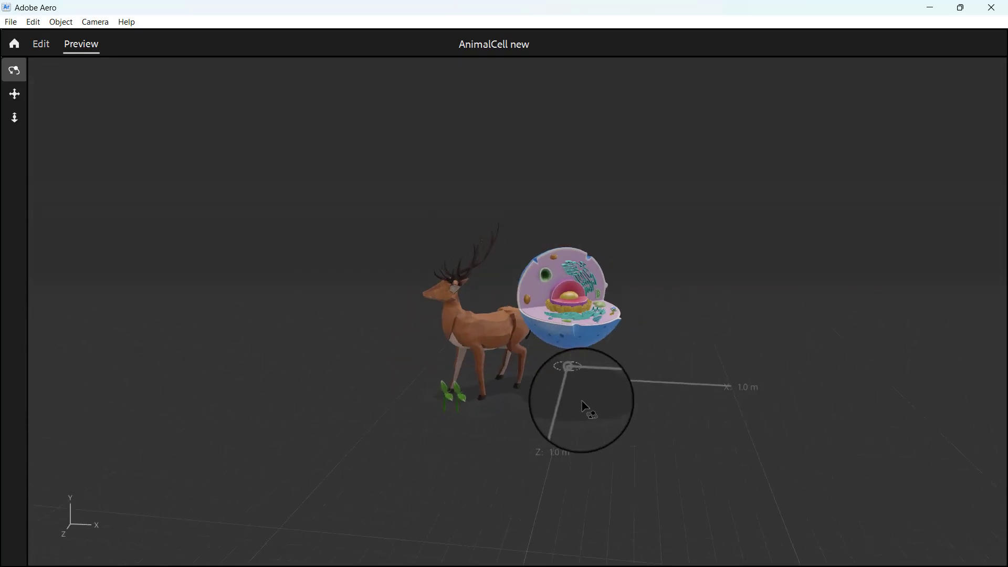
left_click(43, 46)
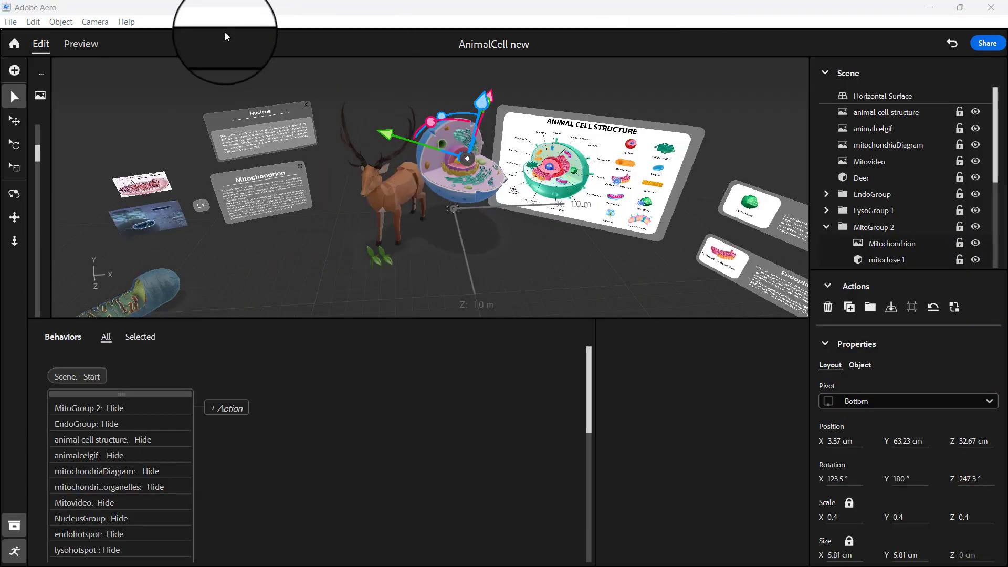
- Preview the scene again and inspect the hotspots on the animal cell from several angles and distances
left_click(89, 46)
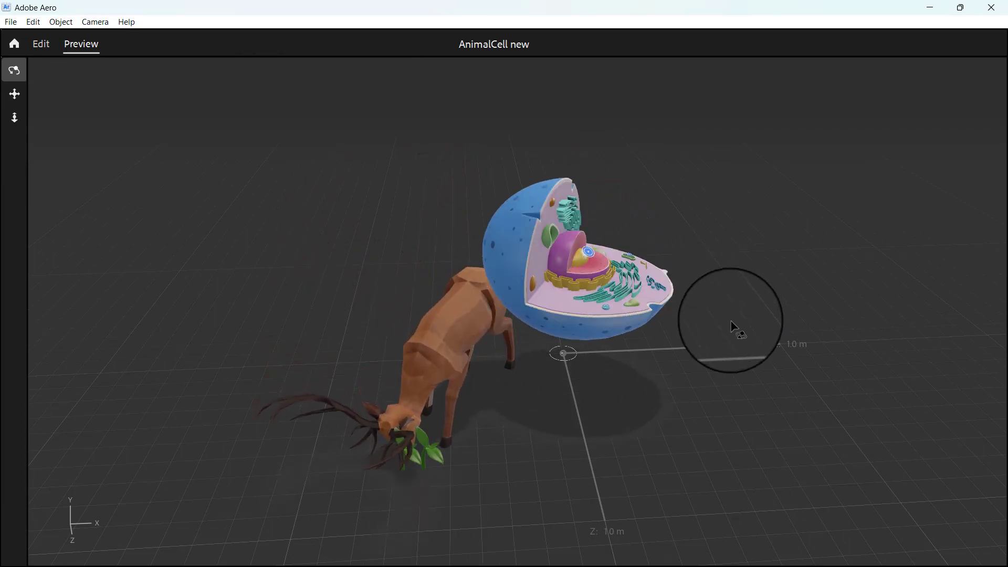
left_click_drag(734, 327, 689, 336)
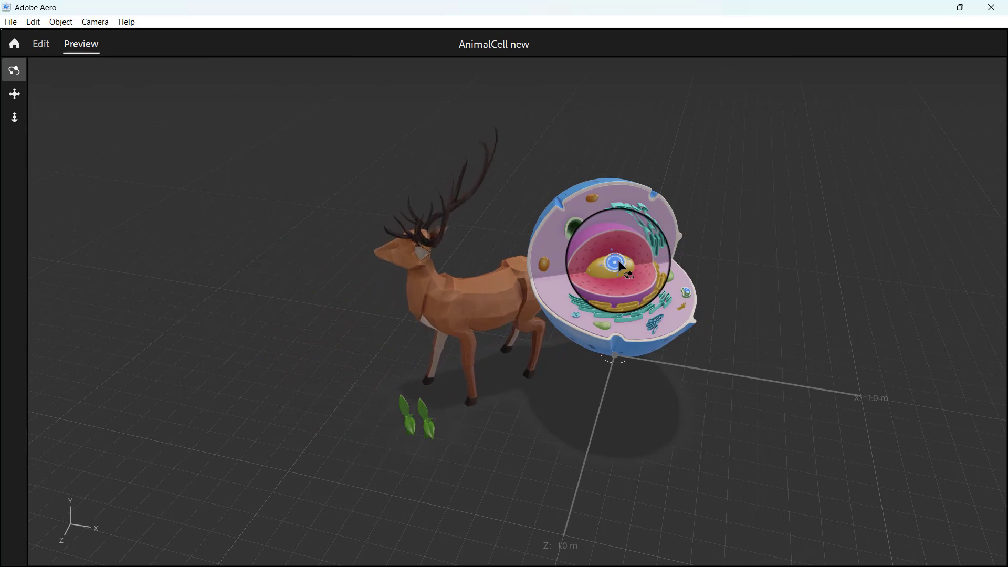
scroll(688, 291, "down", 2)
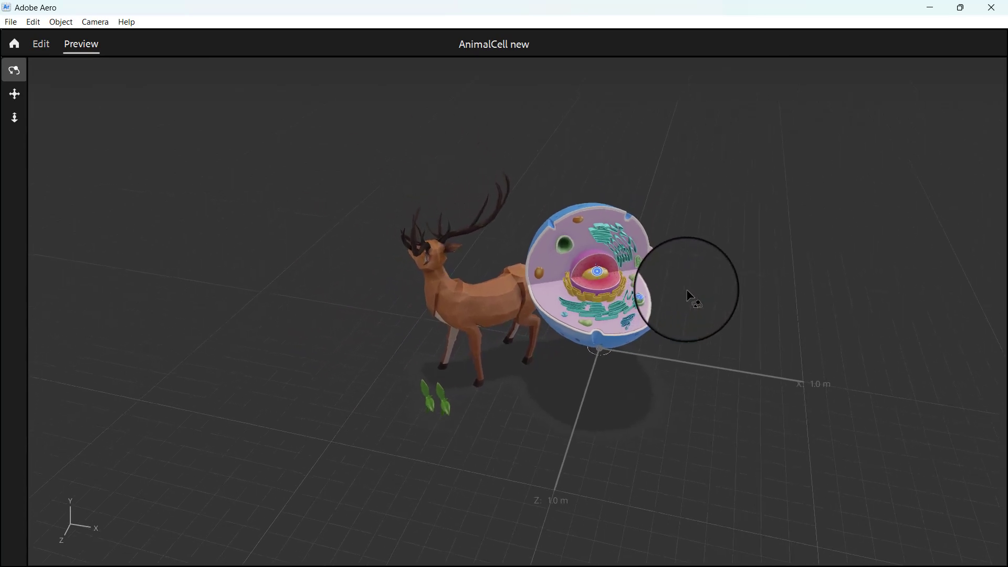
scroll(692, 295, "down", 3)
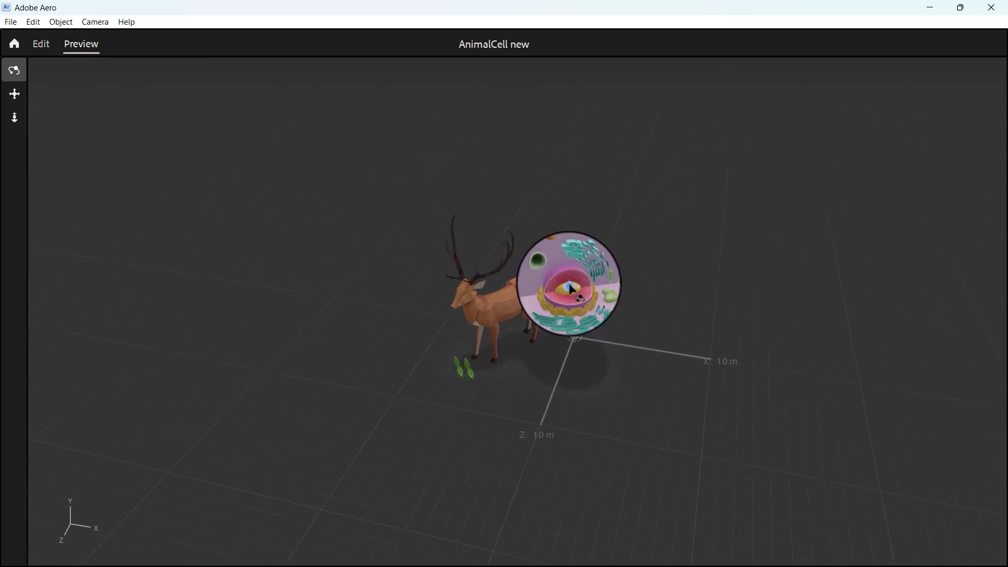
left_click(44, 44)
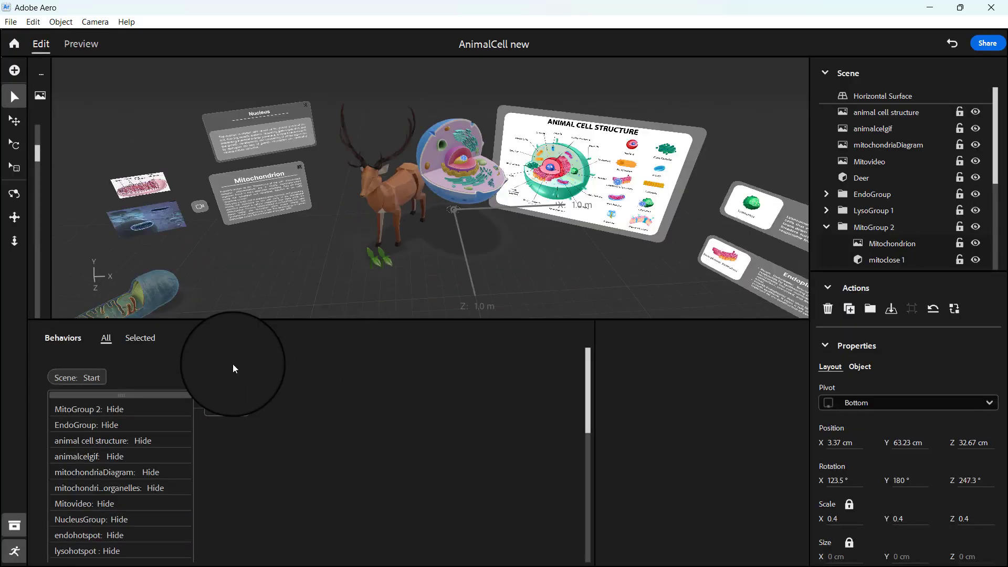
scroll(262, 514, "down", 5)
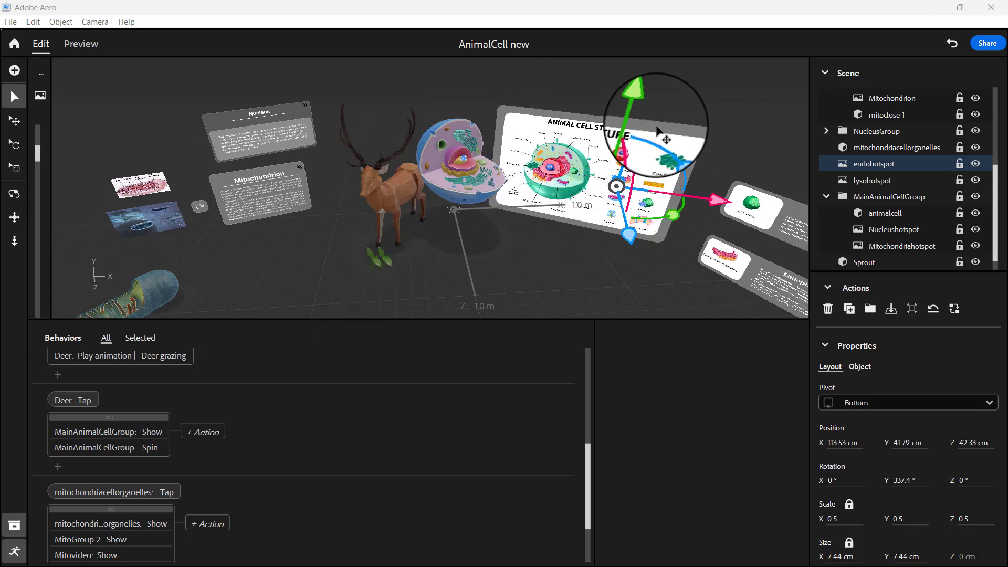
left_click(674, 137)
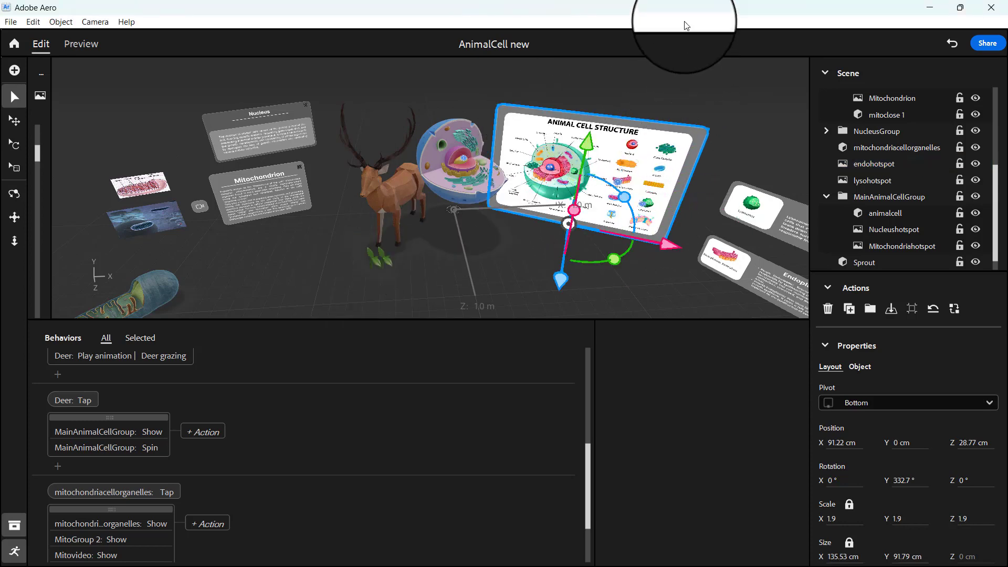
scroll(698, 73, "up", 3)
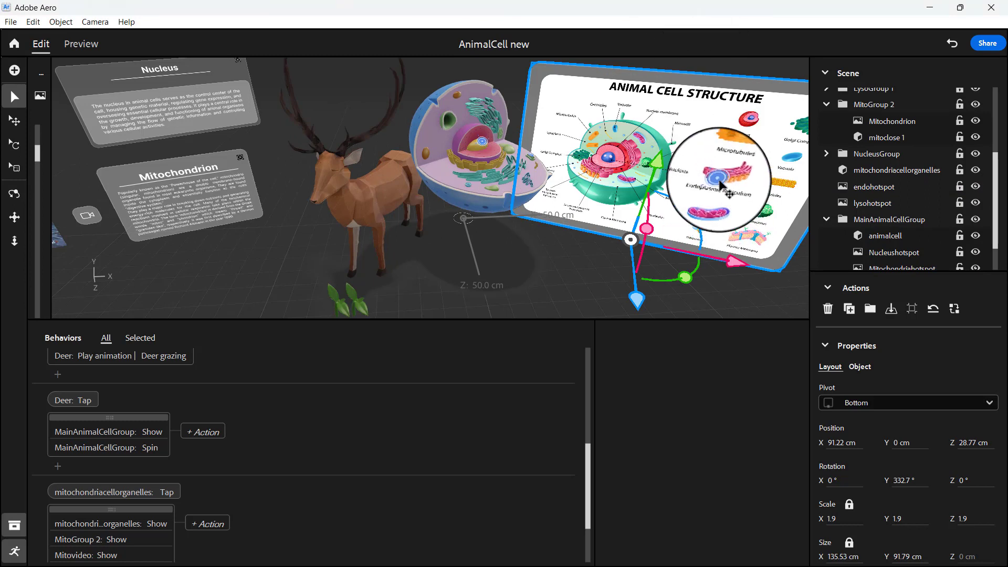
left_click(721, 184)
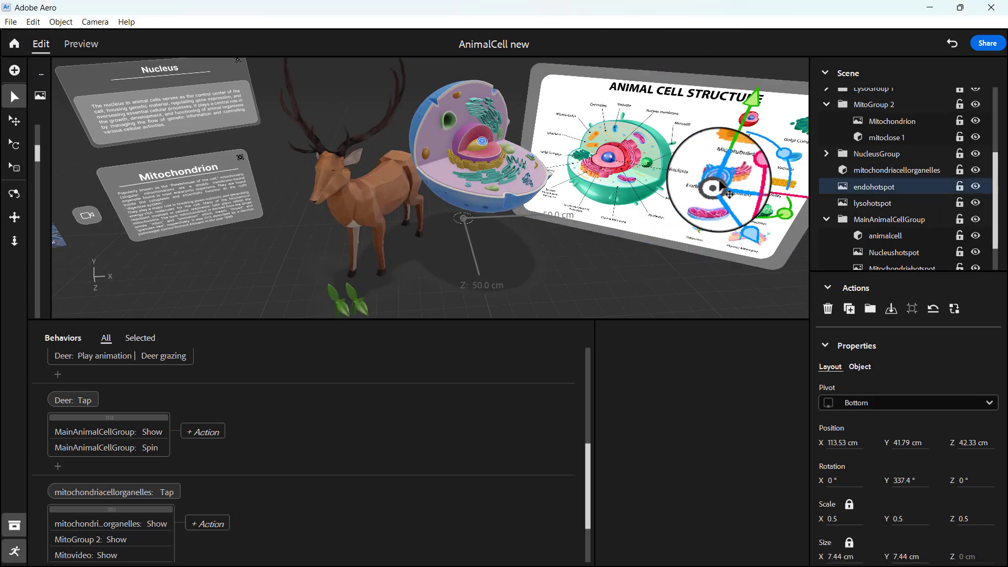
left_click(673, 112)
left_click(721, 184)
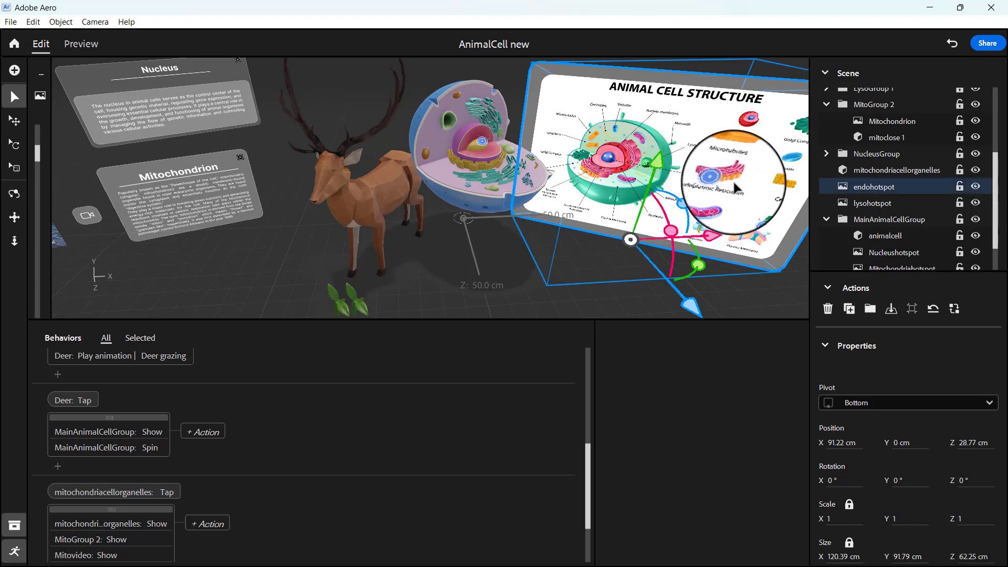
- Group endohotspot, lysohotspot and the animal cell structure board, and rename the group with a name starting with AnimalSTru
left_click(874, 187)
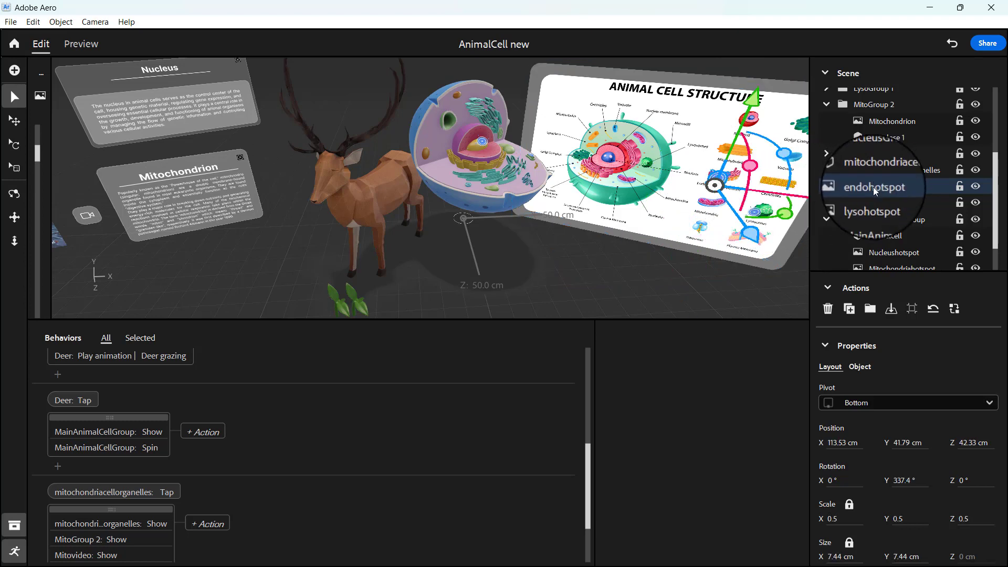
left_click(865, 204, "shift")
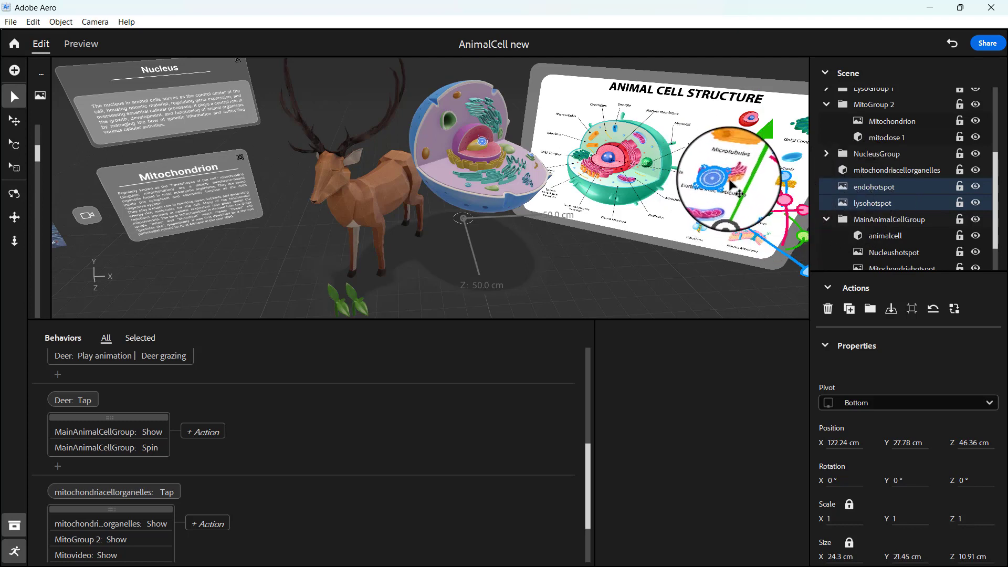
left_click(706, 117)
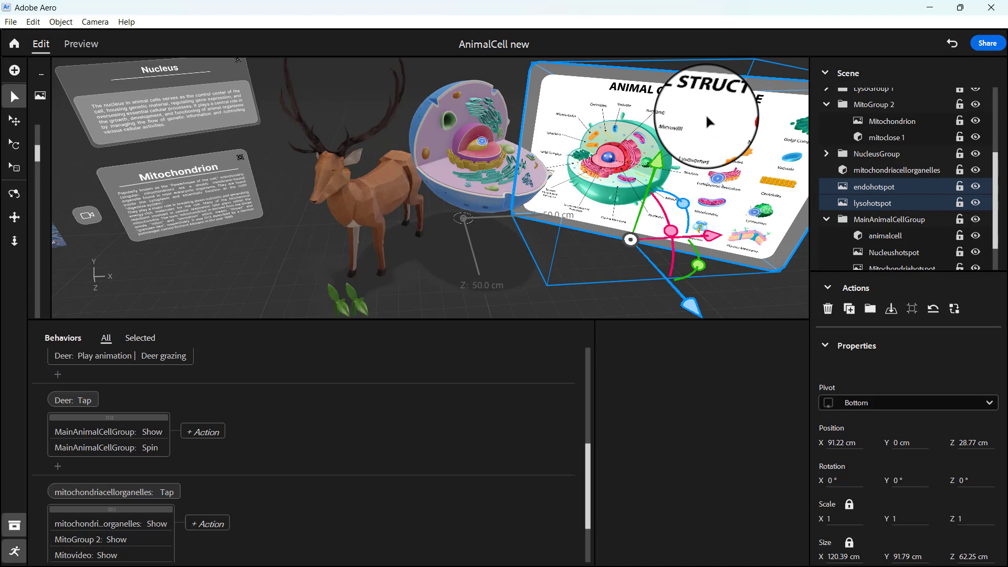
key("ctrl+g")
scroll(895, 168, "down", 3)
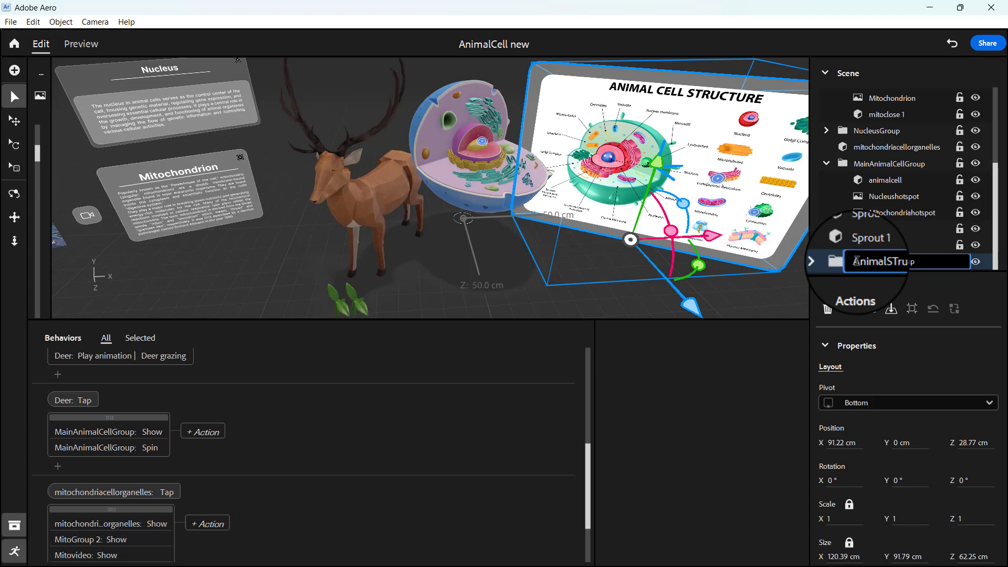
key("Return")
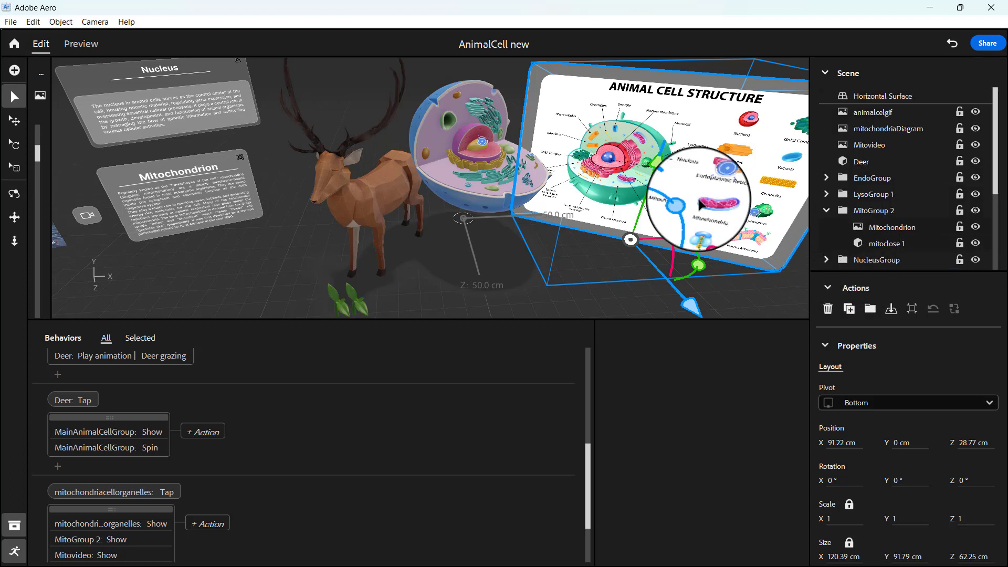
- Add a Show action for AnimalSTructGroup alongside the Show and Spin actions of the Deer tap trigger
left_click(328, 258)
scroll(170, 449, "down", 3)
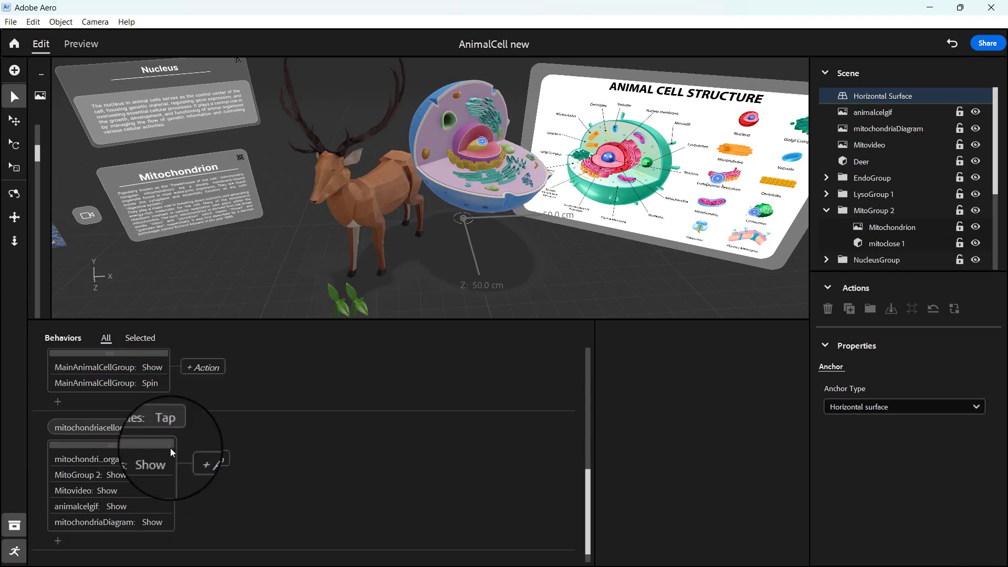
scroll(130, 425, "up", 10)
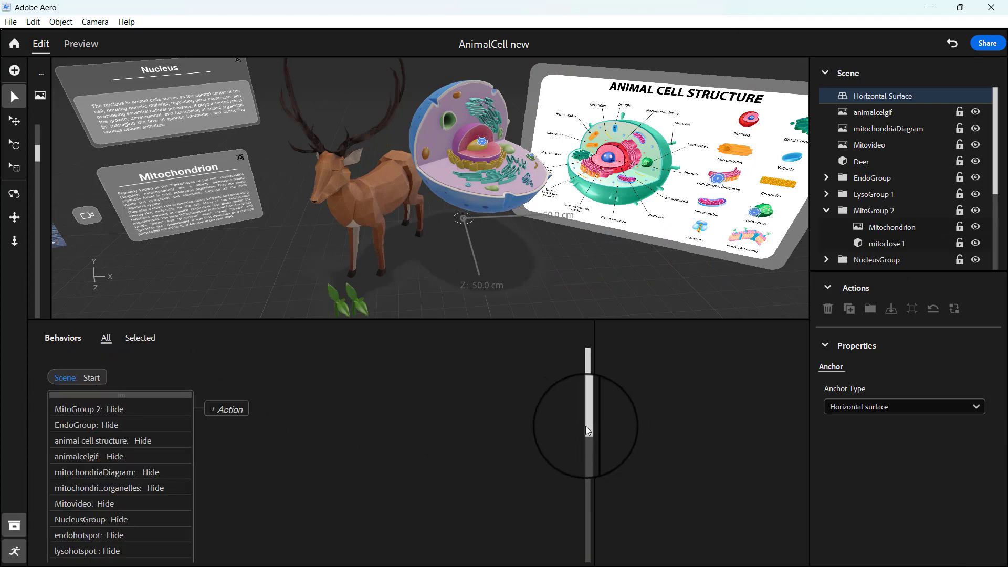
left_click_drag(585, 426, 591, 500)
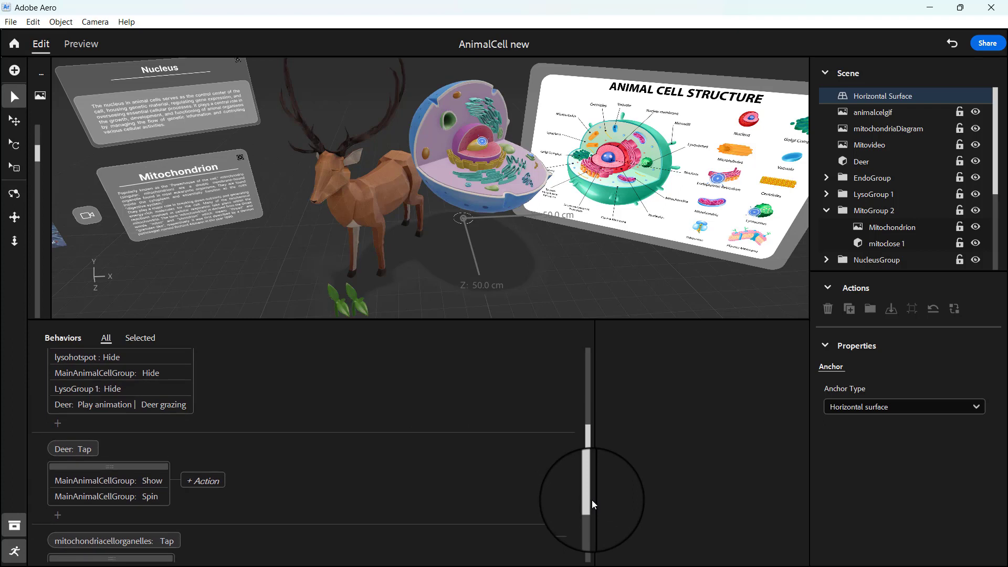
left_click(612, 119)
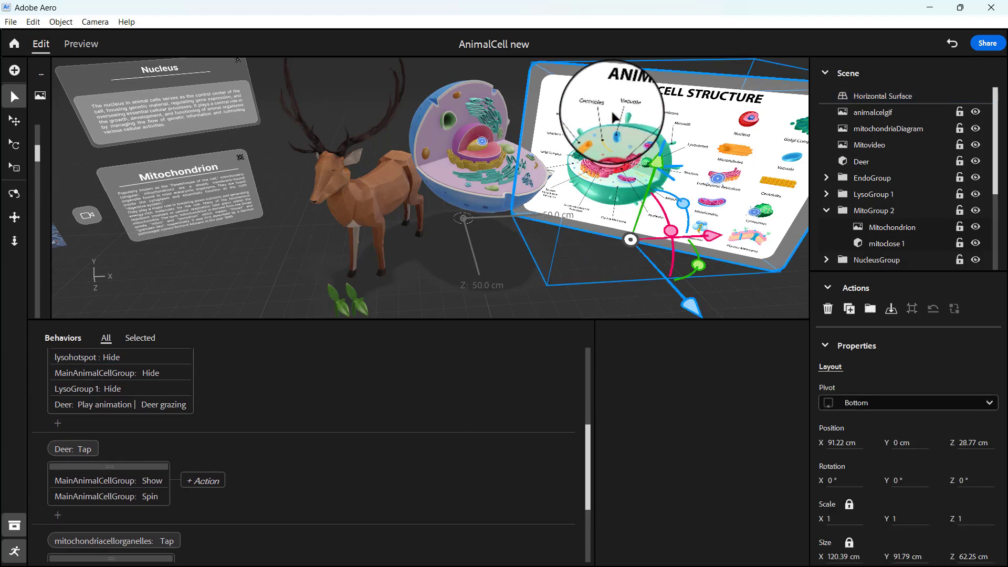
left_click(57, 514)
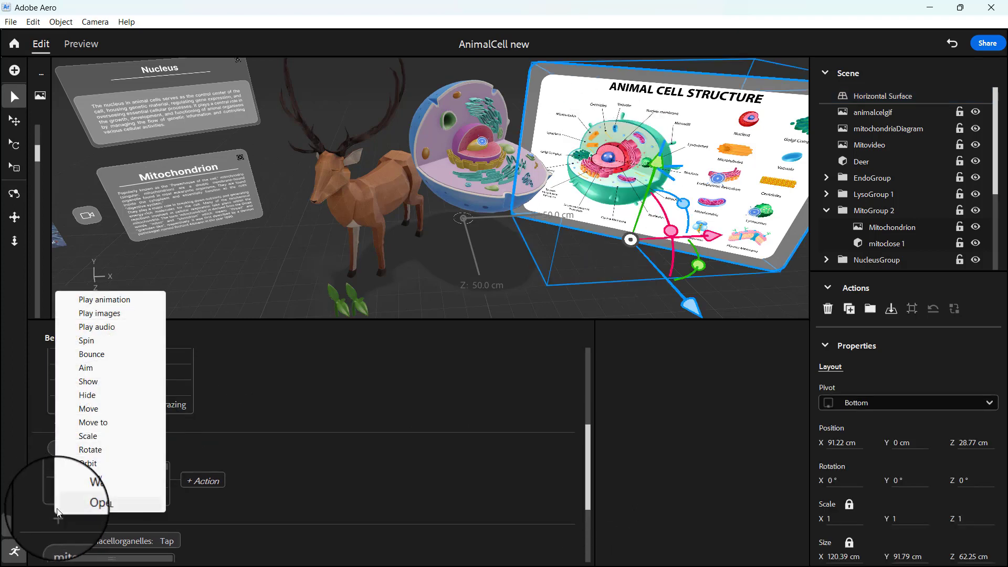
left_click(102, 382)
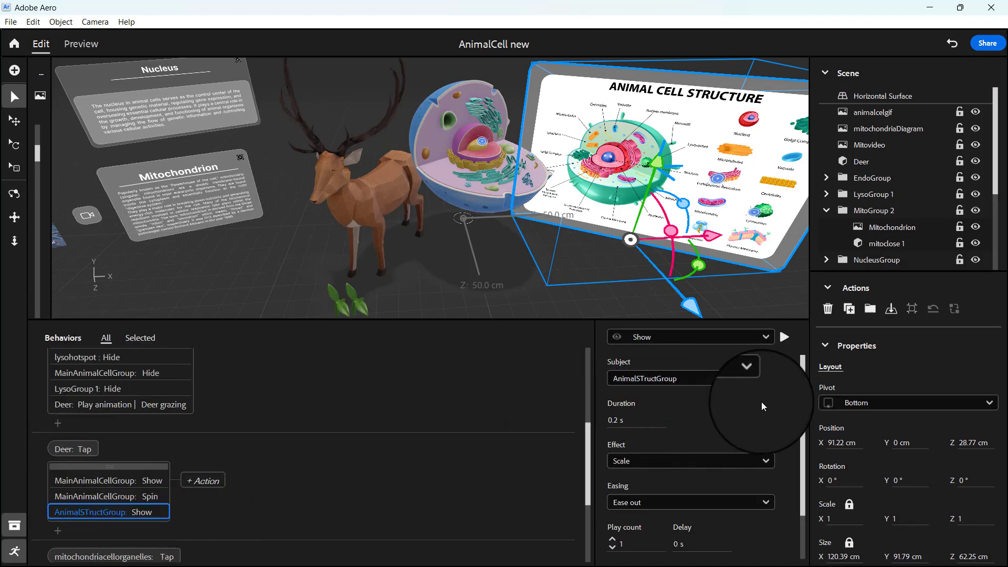
scroll(718, 411, "down", 1)
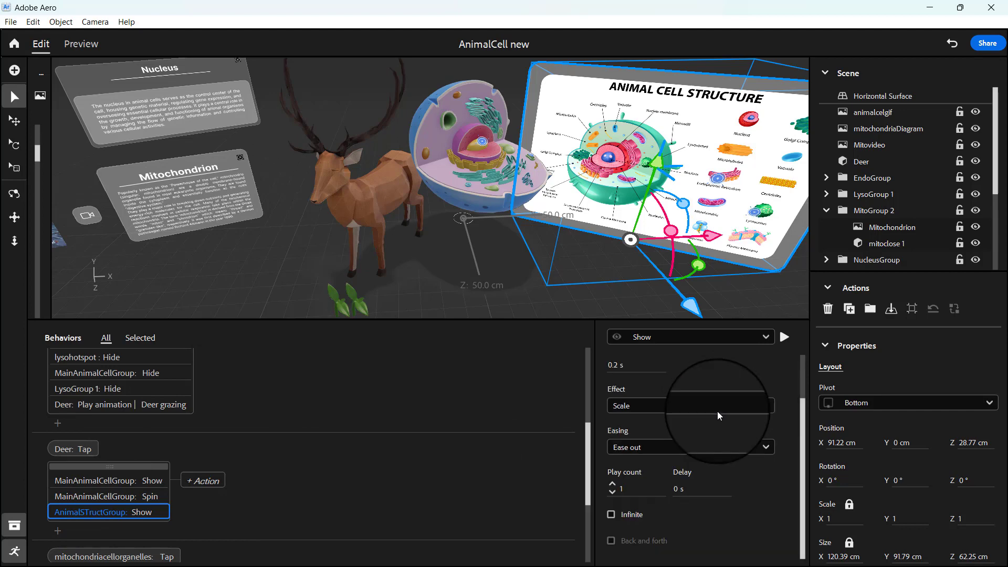
- Preview the scene to test whether the deer's tap actions bring up the structure board, and return to editing
left_click(79, 46)
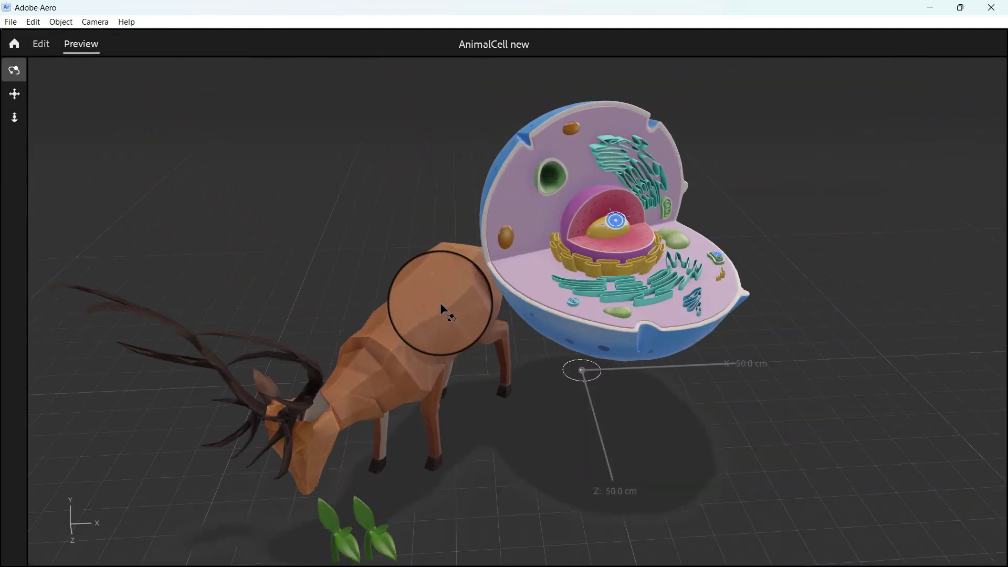
scroll(440, 305, "down", 3)
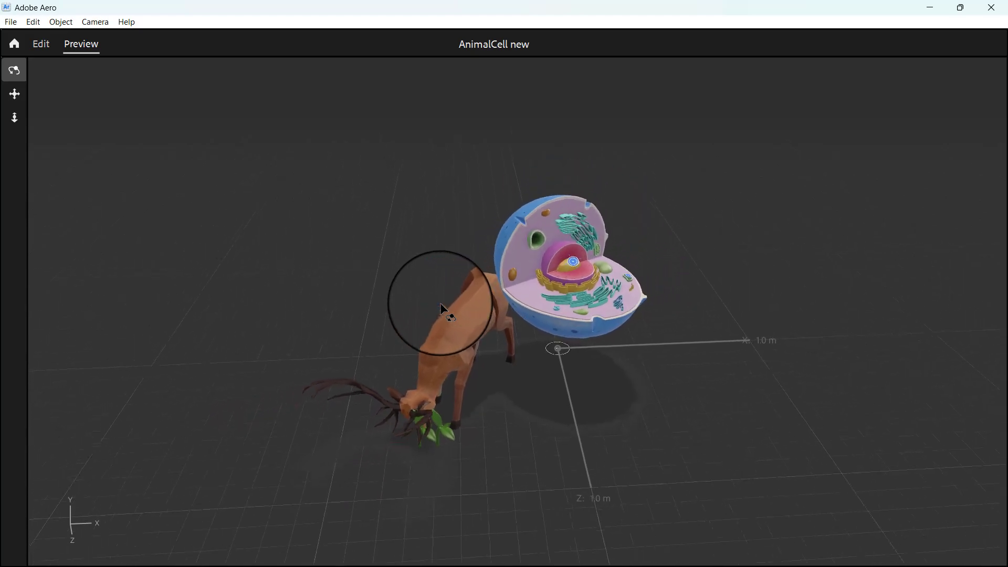
left_click(49, 47)
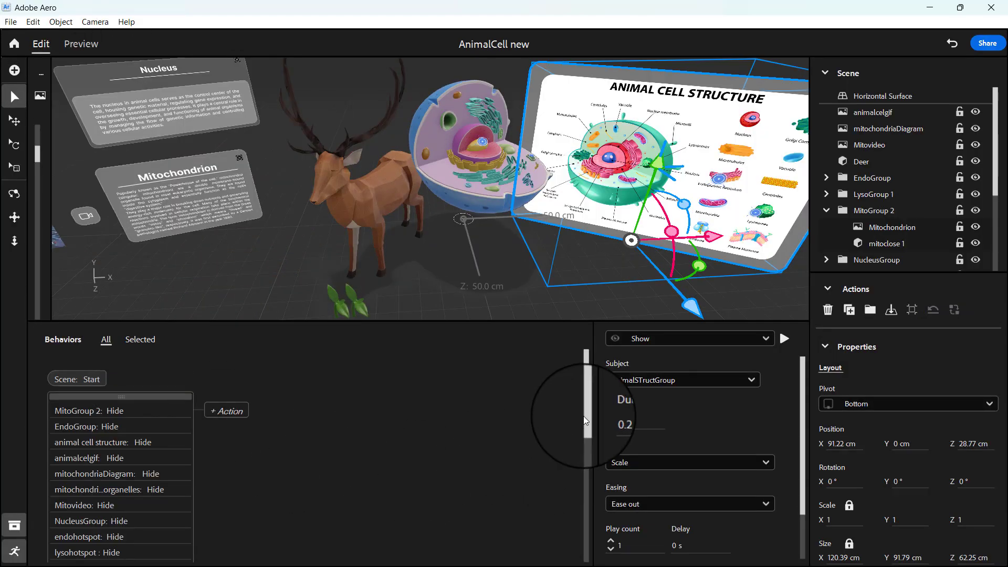
- Examine the AnimalSTructGroup Hide action under the Scene Start trigger and the members of that group in the scene
left_click_drag(587, 415, 585, 498)
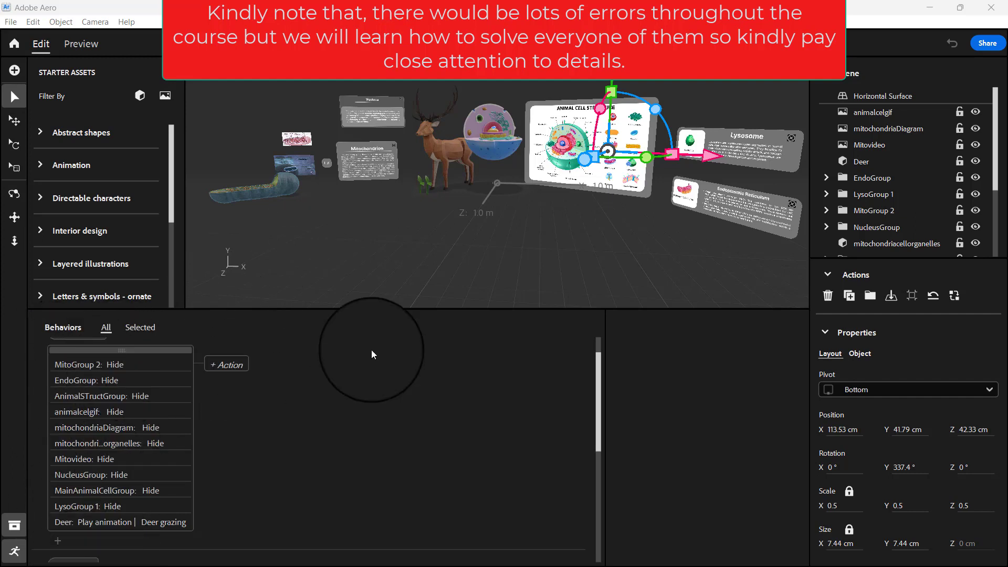
left_click_drag(602, 404, 599, 377)
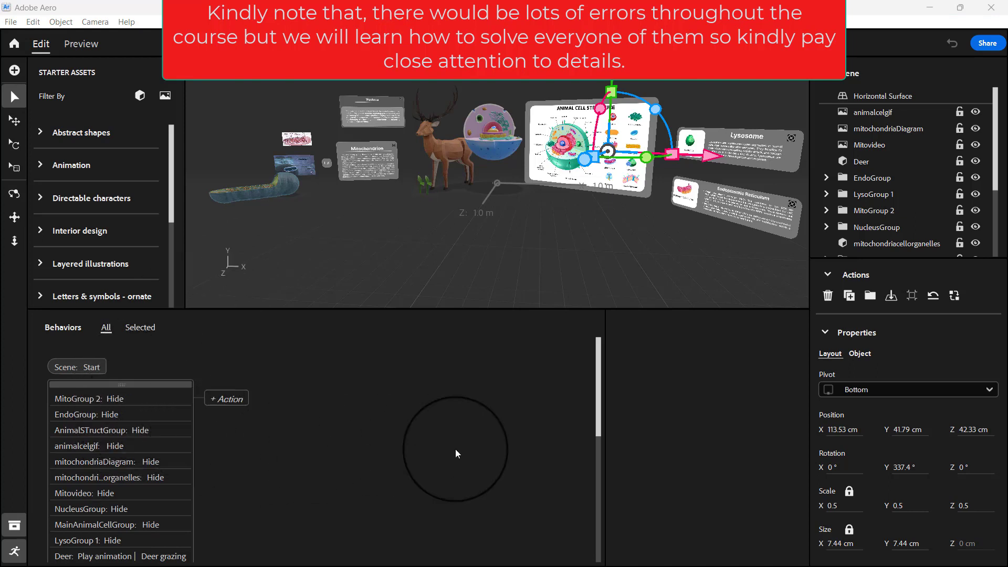
left_click(90, 431)
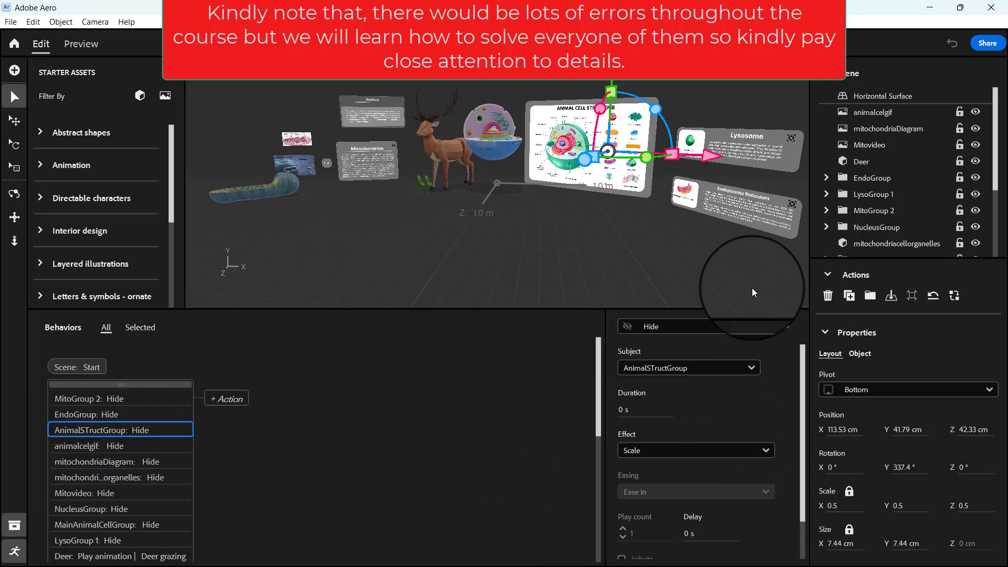
left_click_drag(996, 161, 996, 229)
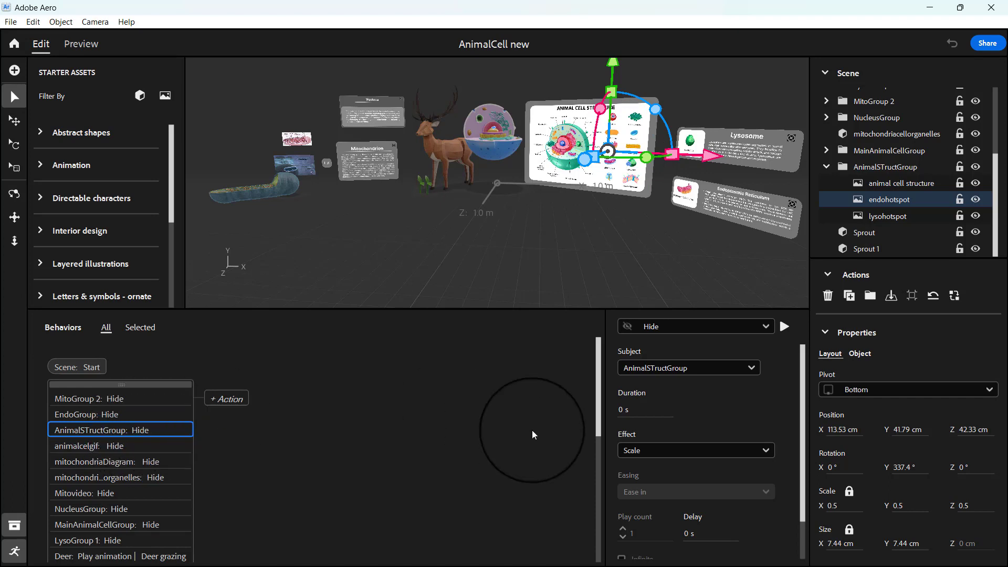
- Examine the settings of the AnimalSTructGroup Show action that follows the Deer tap trigger's Show and Spin actions
left_click_drag(599, 419, 603, 494)
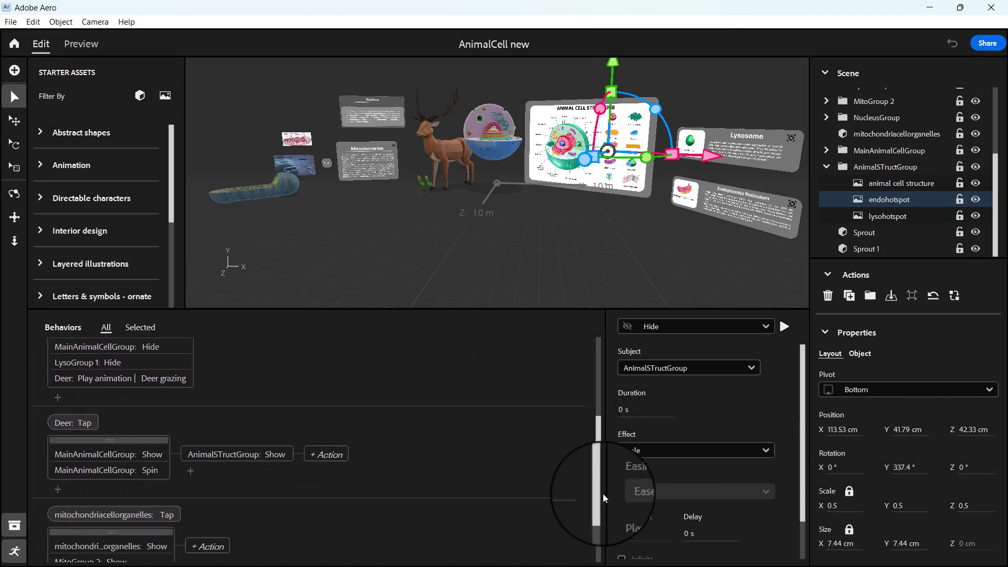
left_click(217, 455)
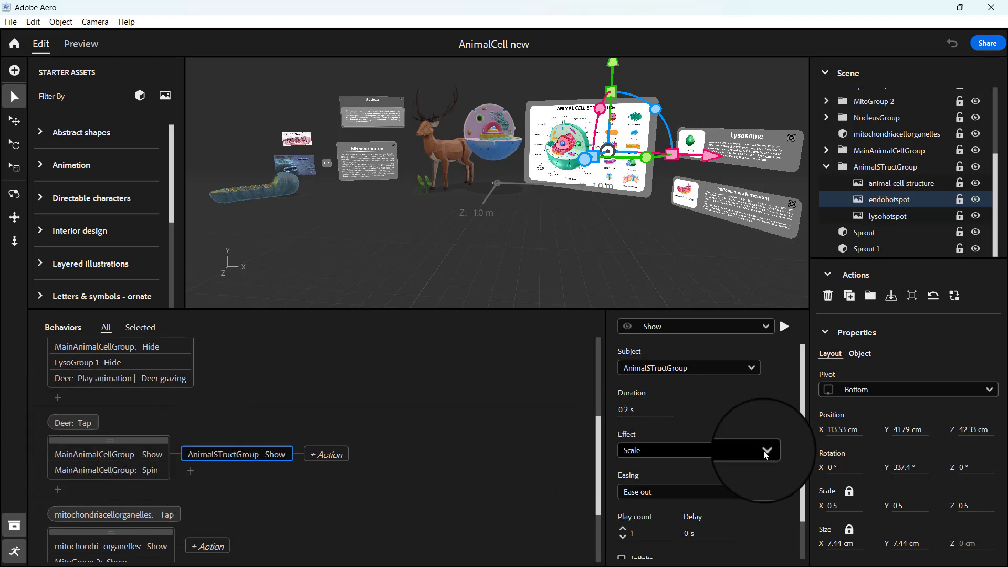
scroll(759, 437, "down", 2)
scroll(742, 427, "up", 2)
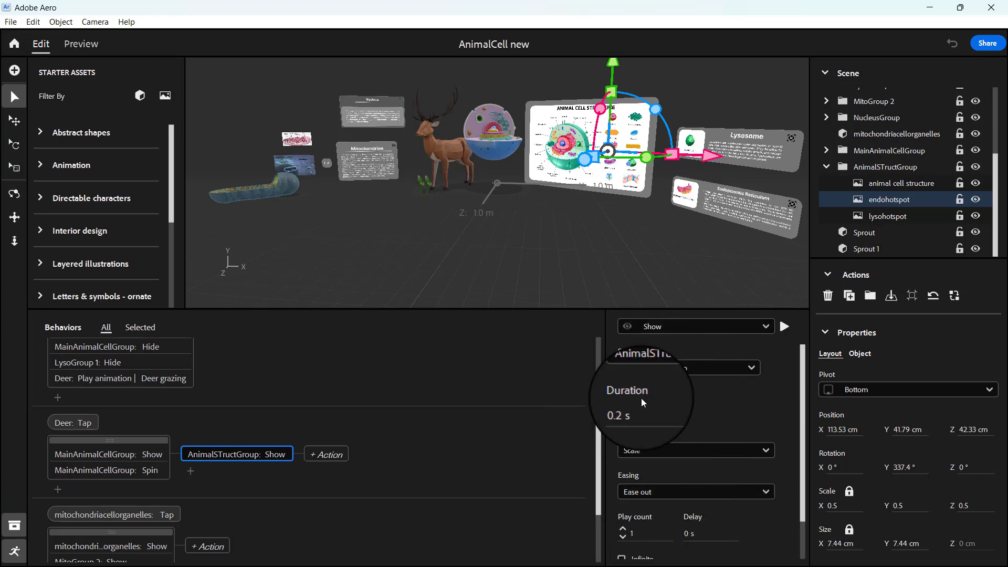
- Preview the cell model and structure board triggered by tapping the deer, and return to the Deer tap trigger's actions
left_click(82, 44)
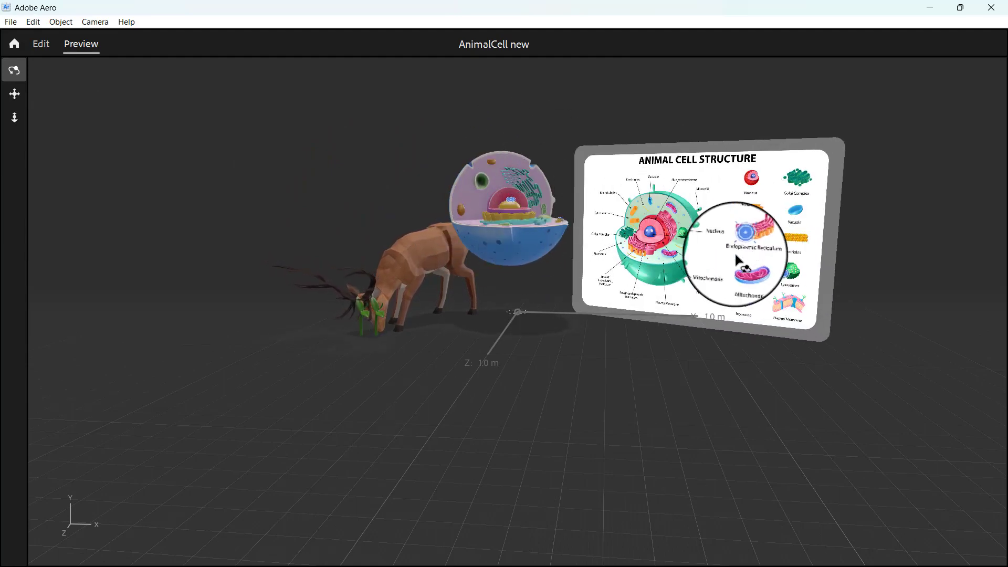
left_click(41, 44)
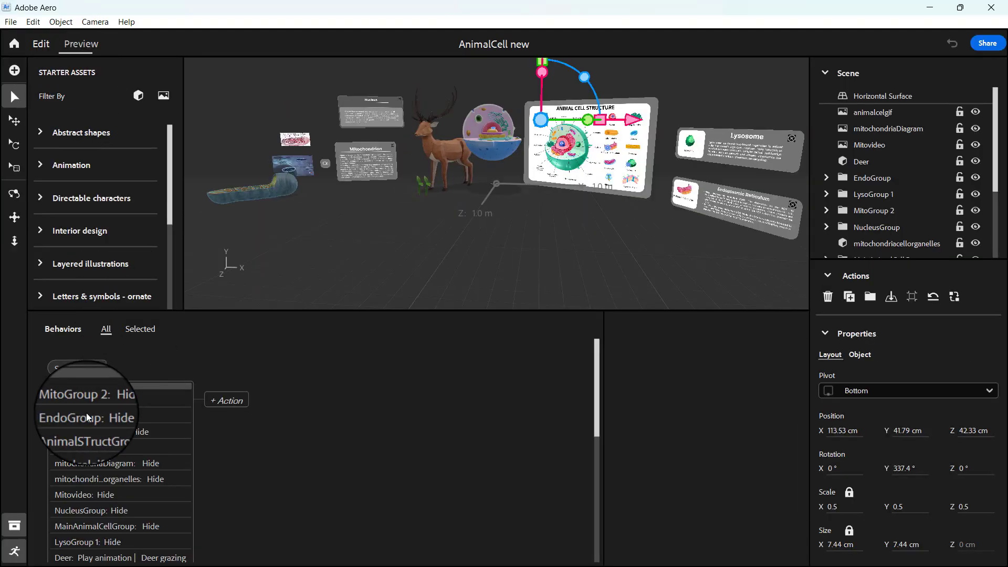
left_click_drag(597, 418, 595, 477)
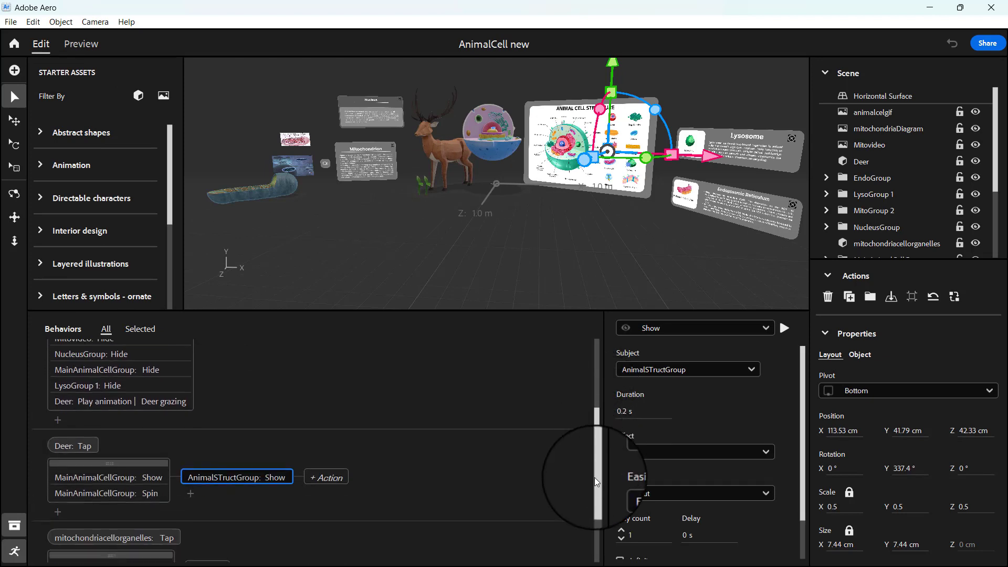